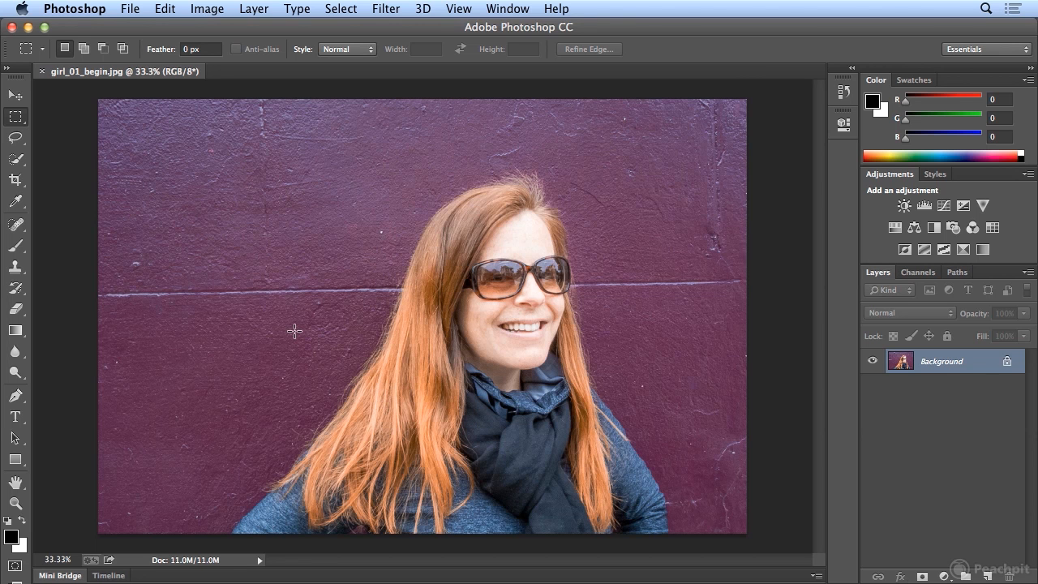
Step: Select the woman's hair, face, scarf and sweater against the purple wall with the Quick Selection tool
{"action": "left_click", "coordinate": [17, 159]}
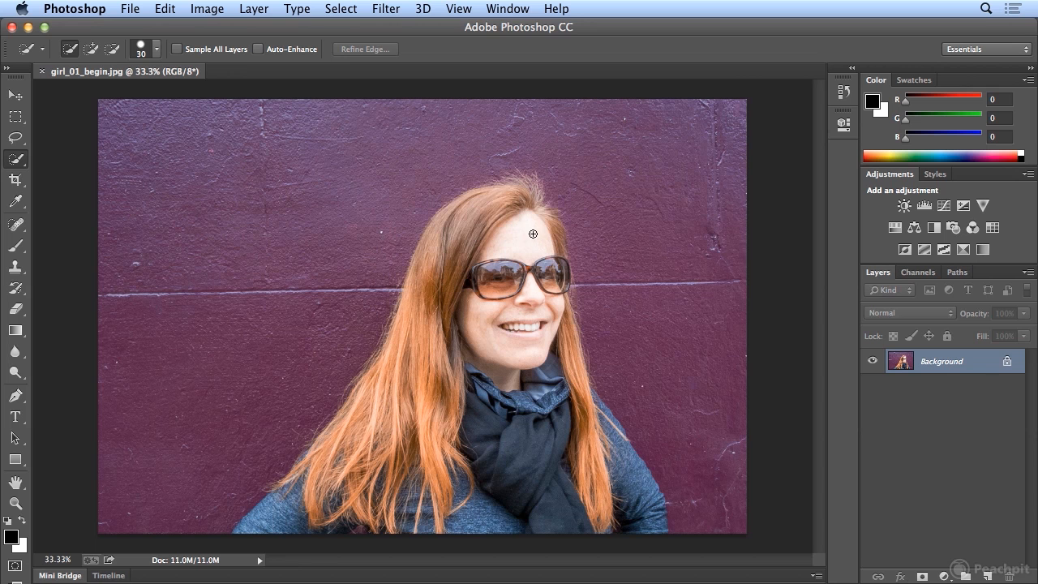
{"action": "mouse_move", "coordinate": [531, 228]}
{"action": "left_mouse_down"}
{"action": "mouse_move", "coordinate": [501, 204]}
{"action": "mouse_move", "coordinate": [467, 210]}
{"action": "mouse_move", "coordinate": [438, 257]}
{"action": "mouse_move", "coordinate": [429, 317]}
{"action": "left_mouse_up"}
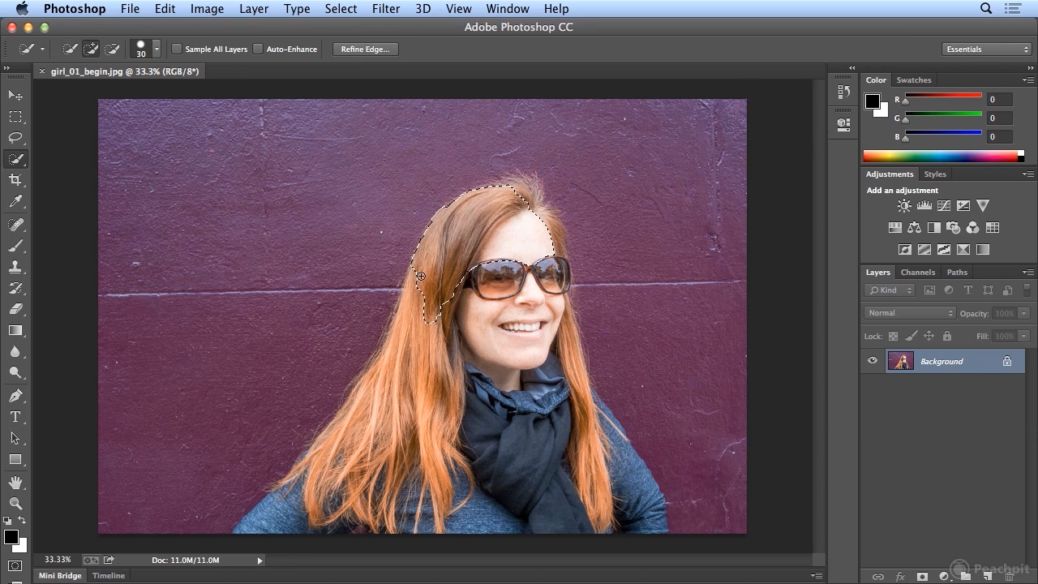
{"action": "left_click_drag", "start_coordinate": [418, 274], "coordinate": [411, 365]}
{"action": "mouse_move", "coordinate": [505, 192]}
{"action": "left_mouse_down"}
{"action": "mouse_move", "coordinate": [535, 205]}
{"action": "mouse_move", "coordinate": [541, 245]}
{"action": "mouse_move", "coordinate": [549, 222]}
{"action": "left_mouse_up"}
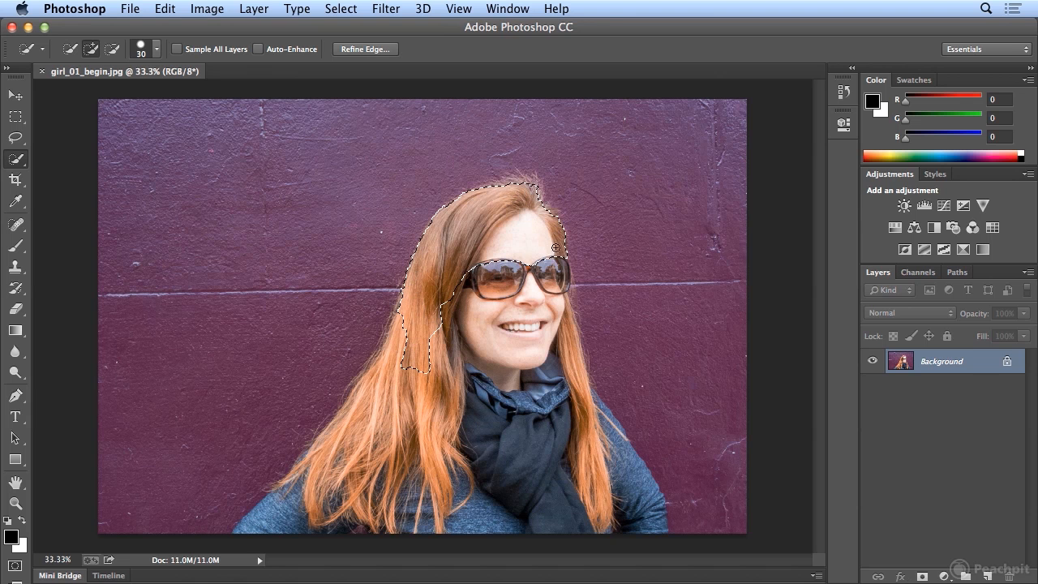
{"action": "mouse_move", "coordinate": [556, 274]}
{"action": "left_mouse_down"}
{"action": "mouse_move", "coordinate": [560, 377]}
{"action": "mouse_move", "coordinate": [569, 335]}
{"action": "mouse_move", "coordinate": [576, 393]}
{"action": "left_mouse_up"}
{"action": "mouse_move", "coordinate": [559, 330]}
{"action": "left_mouse_down"}
{"action": "mouse_move", "coordinate": [511, 342]}
{"action": "mouse_move", "coordinate": [516, 278]}
{"action": "mouse_move", "coordinate": [477, 311]}
{"action": "mouse_move", "coordinate": [492, 251]}
{"action": "mouse_move", "coordinate": [448, 372]}
{"action": "mouse_move", "coordinate": [453, 325]}
{"action": "mouse_move", "coordinate": [386, 443]}
{"action": "mouse_move", "coordinate": [423, 335]}
{"action": "mouse_move", "coordinate": [335, 485]}
{"action": "mouse_move", "coordinate": [366, 427]}
{"action": "mouse_move", "coordinate": [364, 402]}
{"action": "mouse_move", "coordinate": [277, 518]}
{"action": "mouse_move", "coordinate": [360, 474]}
{"action": "mouse_move", "coordinate": [390, 435]}
{"action": "mouse_move", "coordinate": [401, 544]}
{"action": "mouse_move", "coordinate": [453, 422]}
{"action": "mouse_move", "coordinate": [456, 503]}
{"action": "mouse_move", "coordinate": [468, 526]}
{"action": "left_mouse_up"}
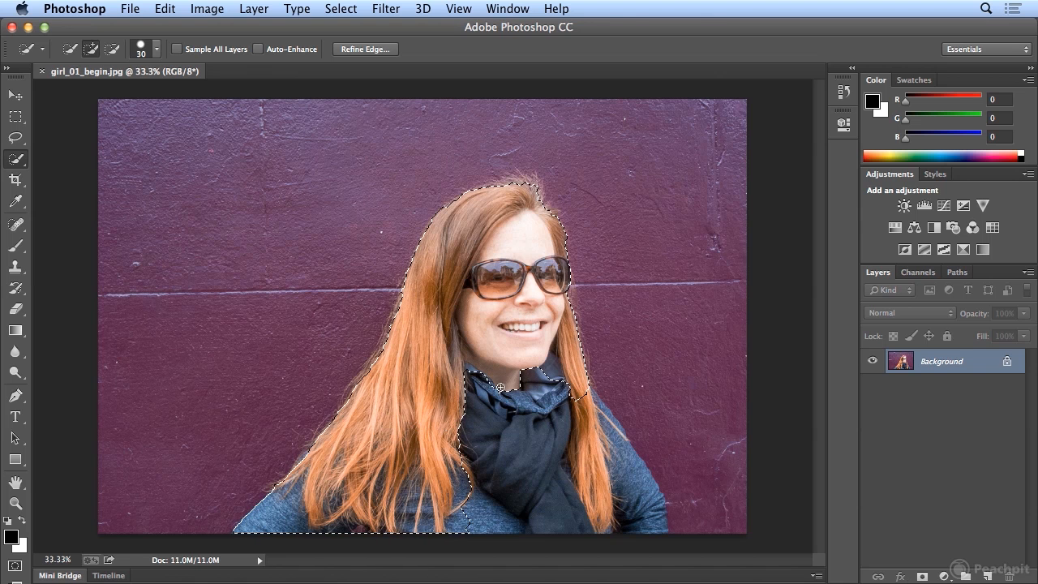
{"action": "mouse_move", "coordinate": [501, 396]}
{"action": "left_mouse_down"}
{"action": "mouse_move", "coordinate": [502, 543]}
{"action": "mouse_move", "coordinate": [568, 390]}
{"action": "mouse_move", "coordinate": [608, 470]}
{"action": "mouse_move", "coordinate": [634, 486]}
{"action": "mouse_move", "coordinate": [650, 524]}
{"action": "mouse_move", "coordinate": [659, 509]}
{"action": "mouse_move", "coordinate": [661, 519]}
{"action": "left_mouse_up"}
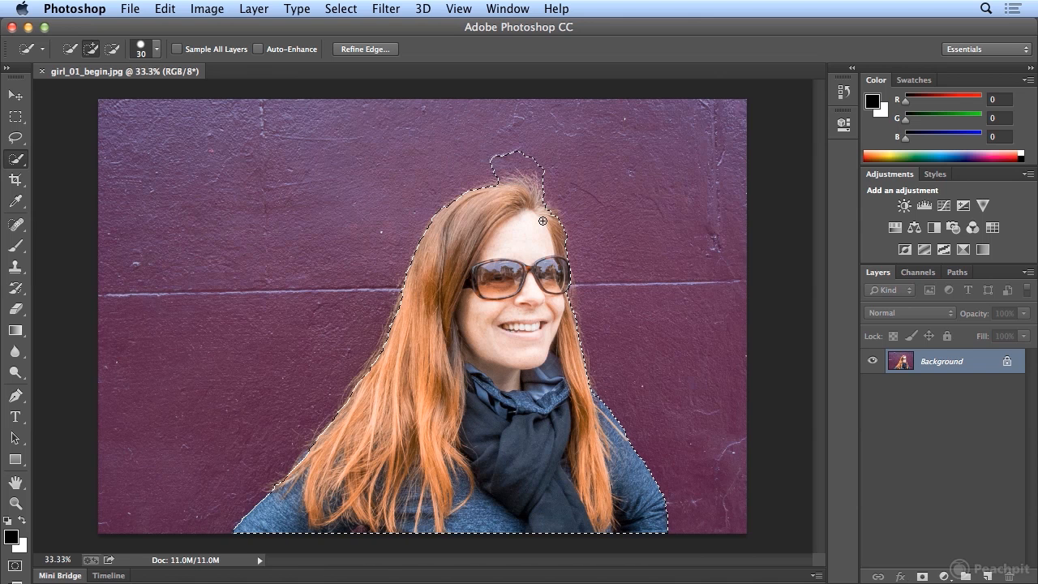
Step: Undo the quick selection that spilled above the head and add the hair at the crown to the selection
{"action": "left_click", "coordinate": [164, 11]}
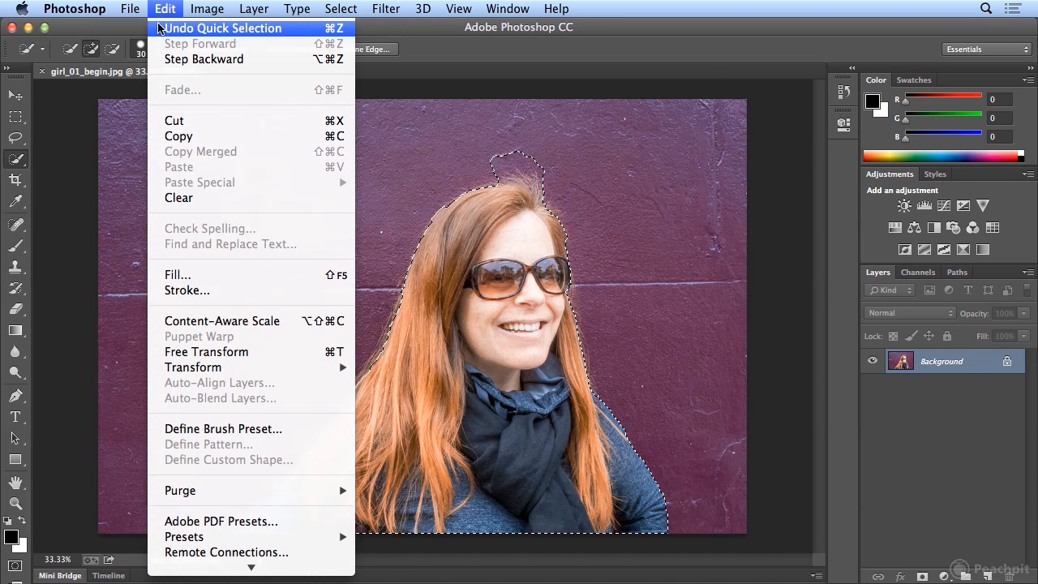
{"action": "left_click", "coordinate": [160, 28]}
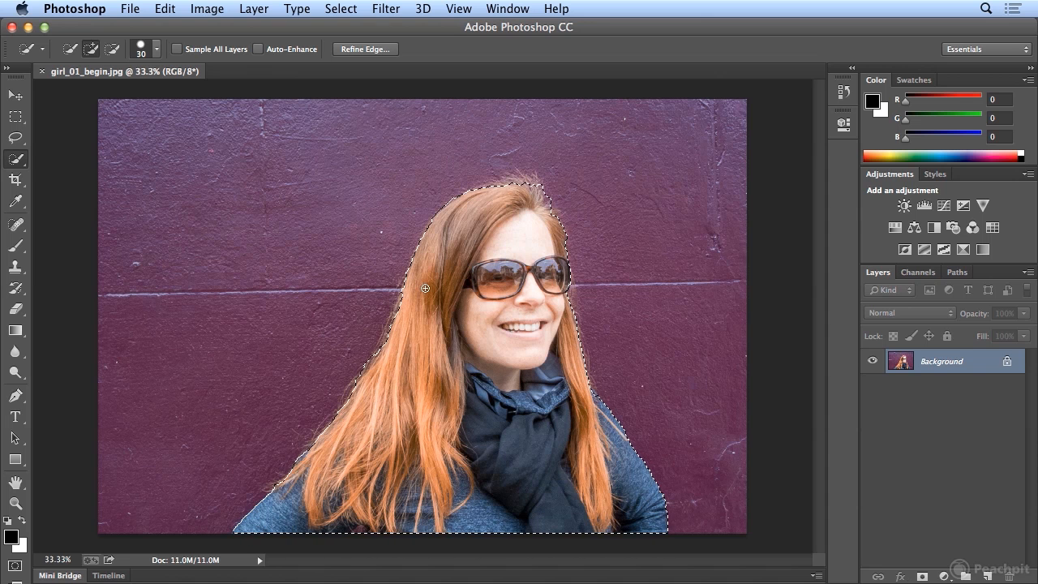
{"action": "left_click_drag", "start_coordinate": [520, 186], "coordinate": [490, 191]}
Step: Try inverting the selection and filling the wall background with white, and clear the selection
{"action": "left_click", "coordinate": [343, 9]}
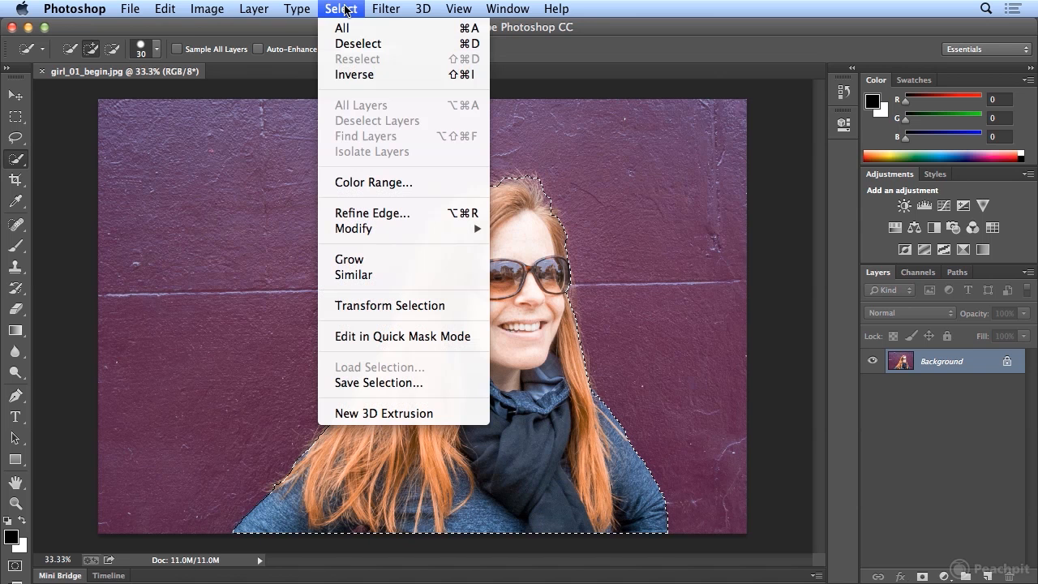
{"action": "left_click", "coordinate": [346, 74]}
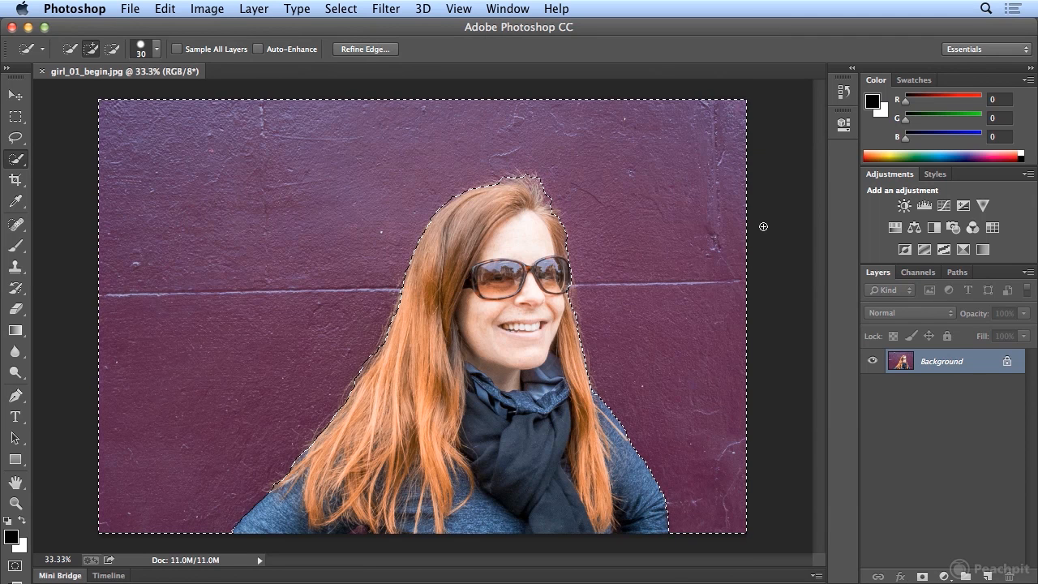
{"action": "key", "text": "shift+BackSpace"}
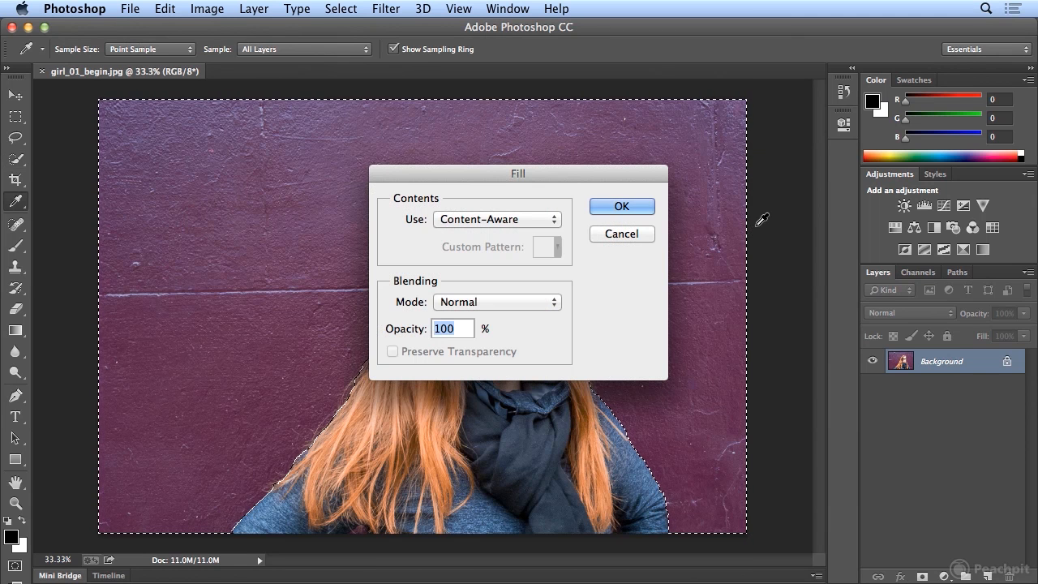
{"action": "left_click", "coordinate": [557, 222]}
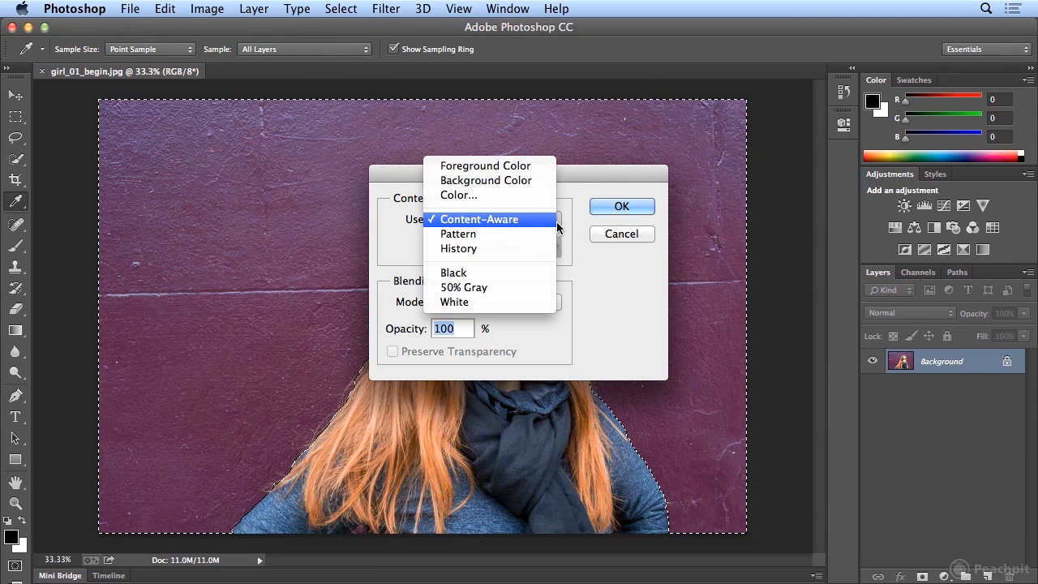
{"action": "left_click", "coordinate": [552, 304]}
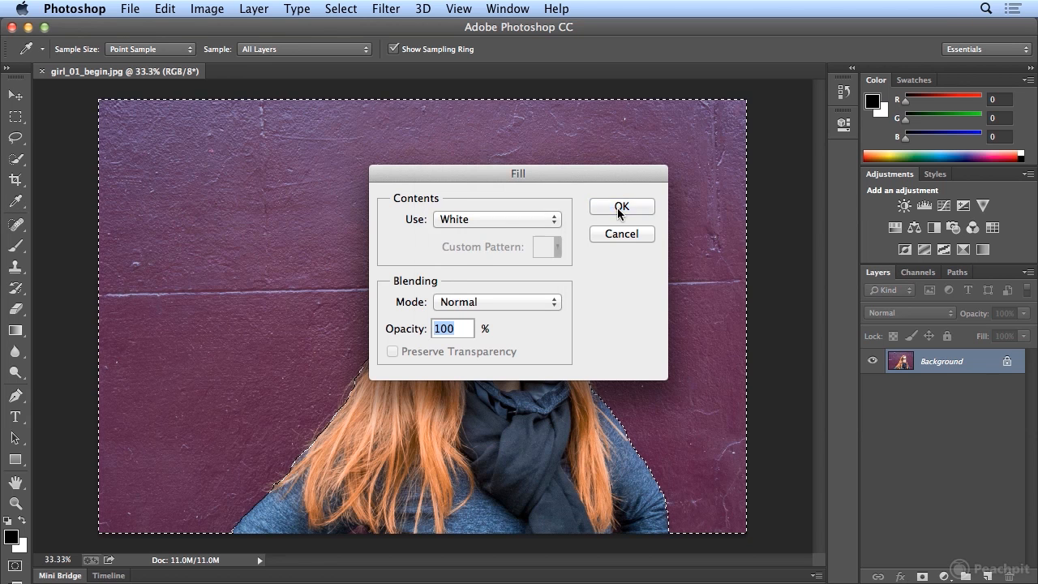
{"action": "left_click", "coordinate": [618, 207]}
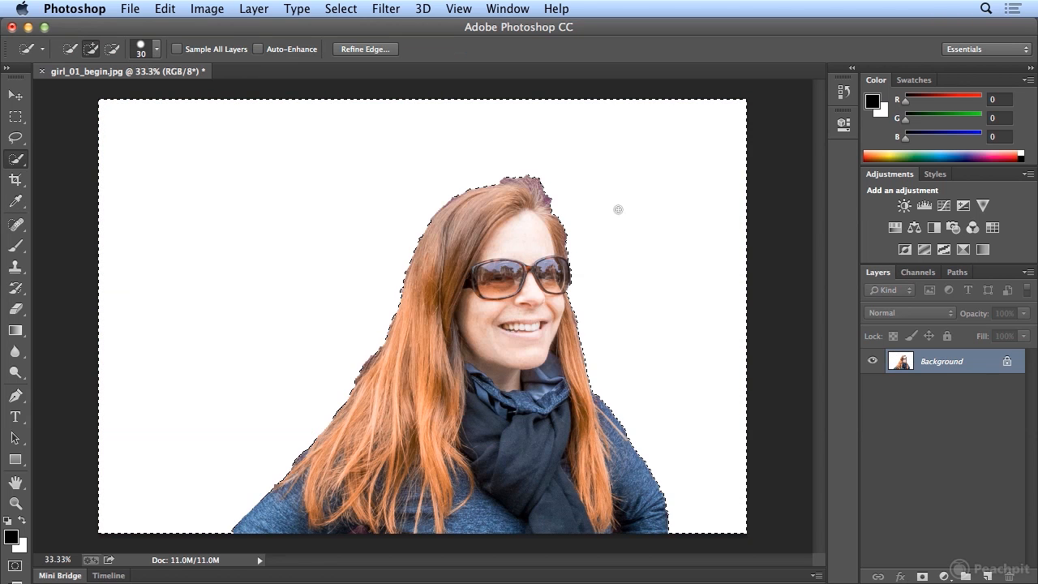
{"action": "left_click", "coordinate": [341, 8]}
{"action": "left_click", "coordinate": [342, 44]}
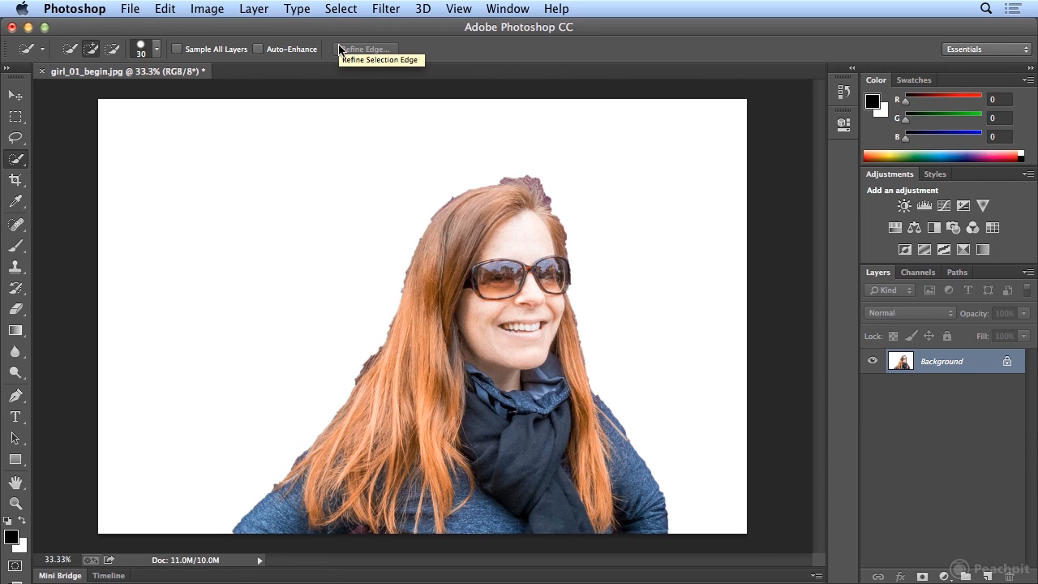
Step: Undo the deselection, the white fill and the selection inversion
{"action": "left_click", "coordinate": [165, 8]}
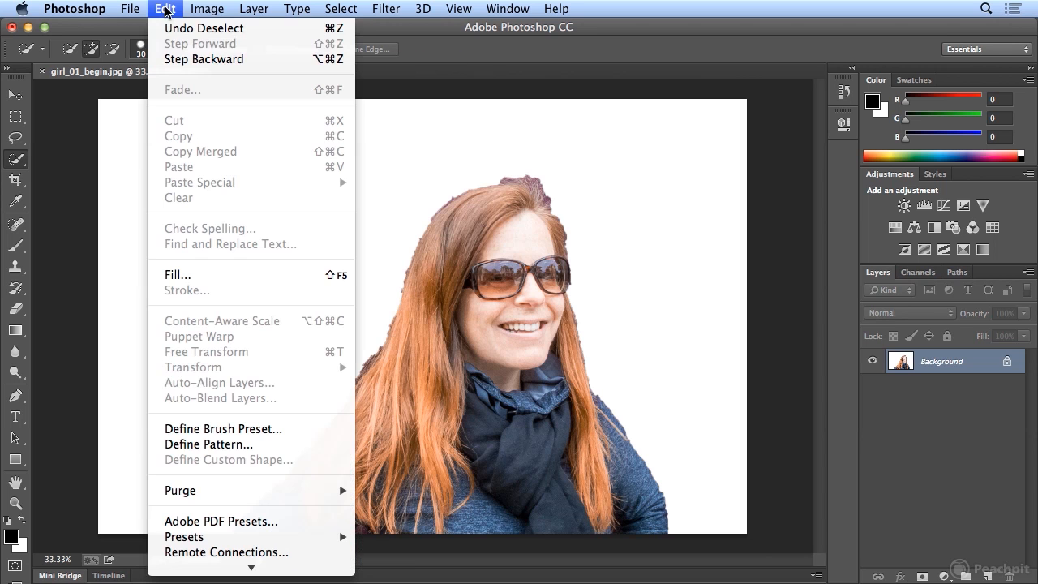
{"action": "left_click", "coordinate": [166, 60]}
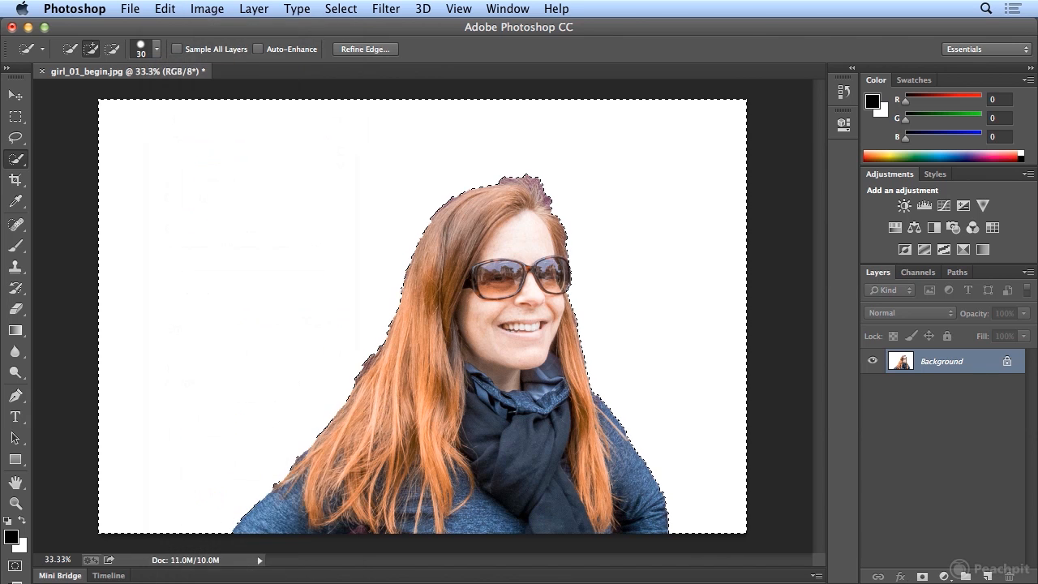
{"action": "left_click", "coordinate": [166, 8]}
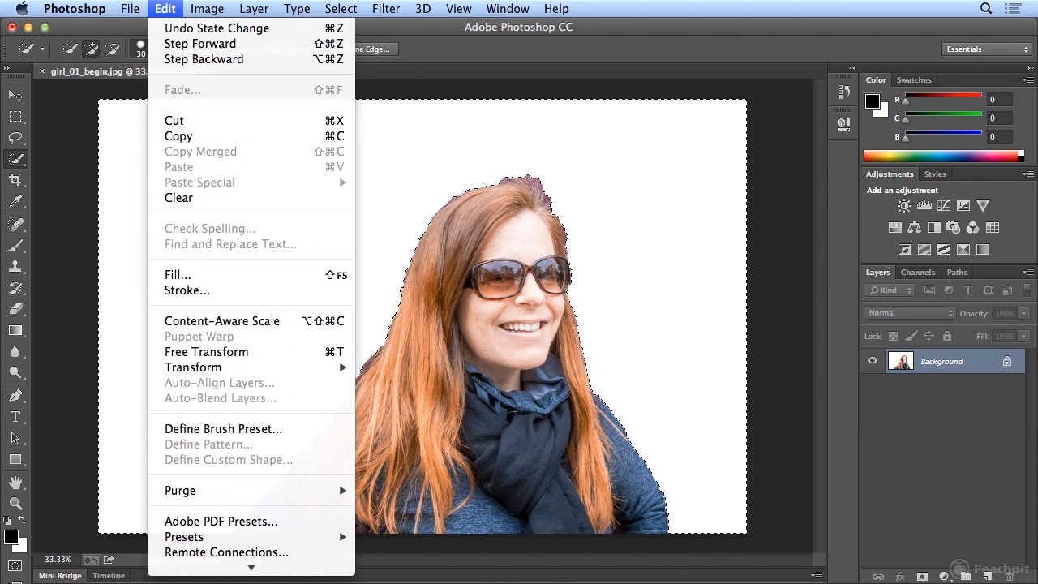
{"action": "left_click", "coordinate": [169, 59]}
{"action": "left_click", "coordinate": [170, 8]}
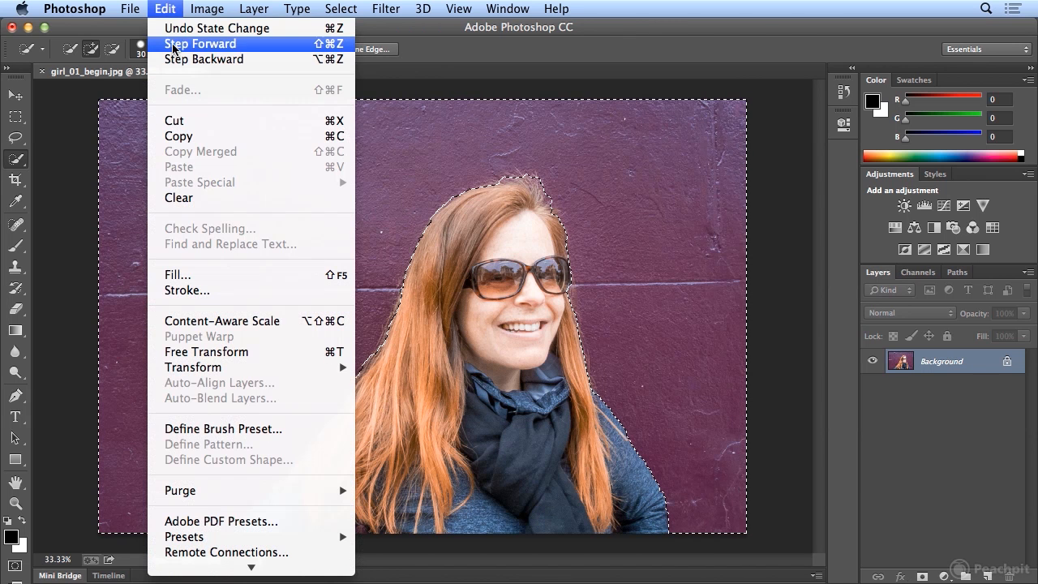
{"action": "left_click", "coordinate": [166, 59]}
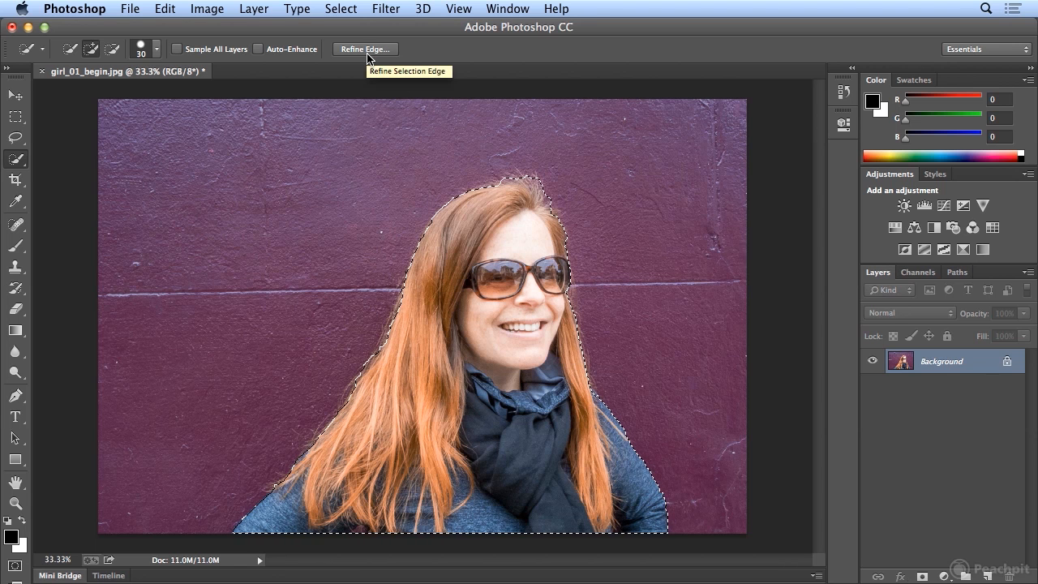
Step: Open Refine Edge for the selection of the woman and set the edge detection radius to 22.5 px
{"action": "left_click", "coordinate": [352, 10]}
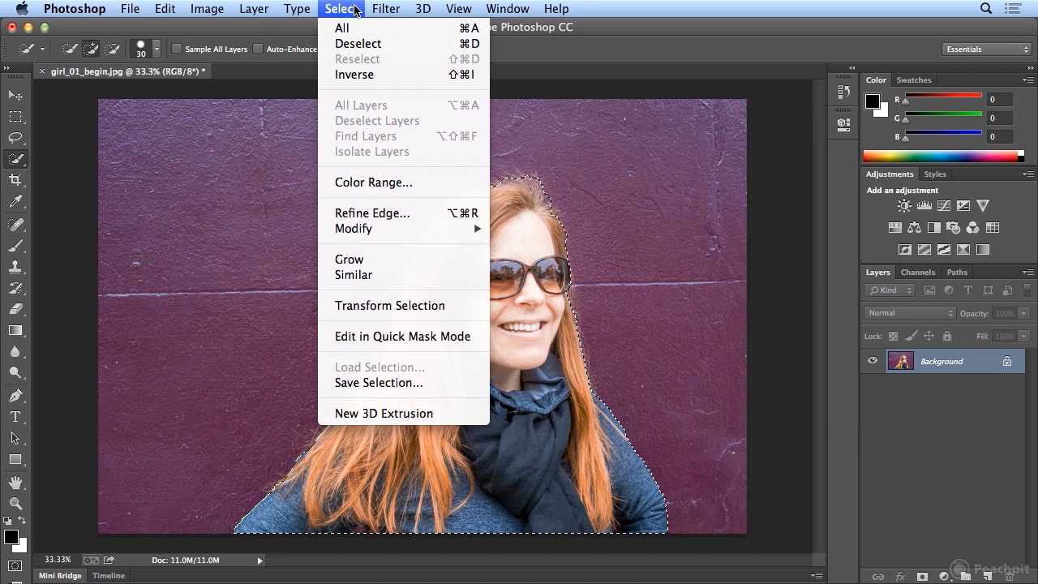
{"action": "left_click", "coordinate": [372, 214]}
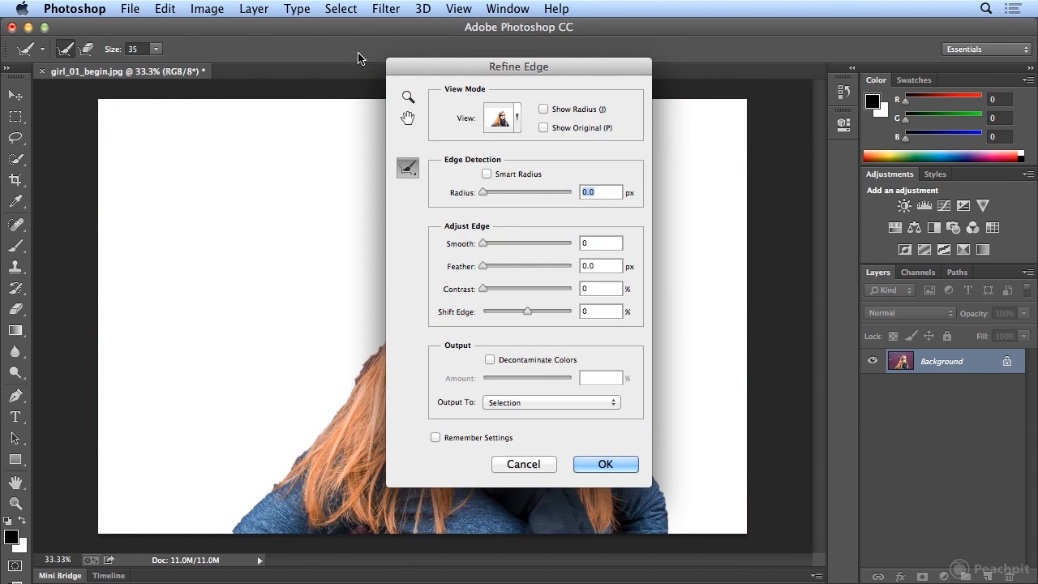
{"action": "left_click_drag", "start_coordinate": [446, 65], "coordinate": [678, 65]}
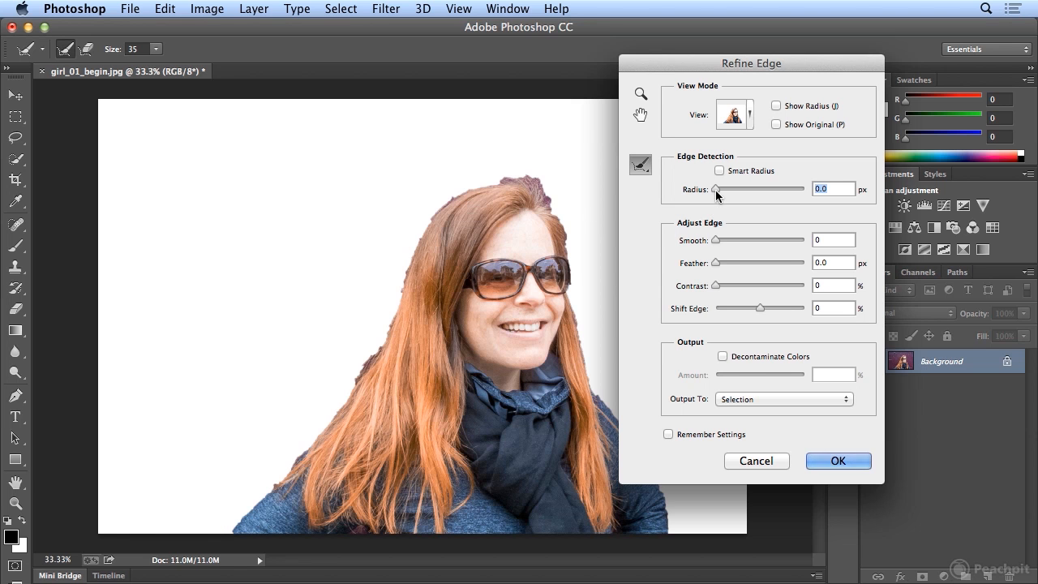
{"action": "left_click_drag", "start_coordinate": [716, 190], "coordinate": [765, 190]}
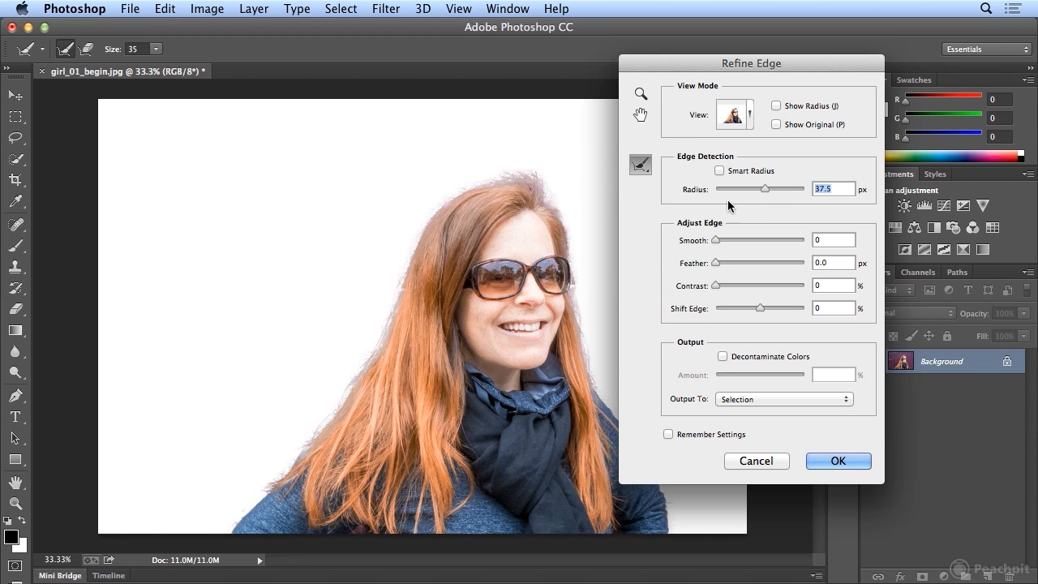
{"action": "left_click_drag", "start_coordinate": [765, 189], "coordinate": [772, 190]}
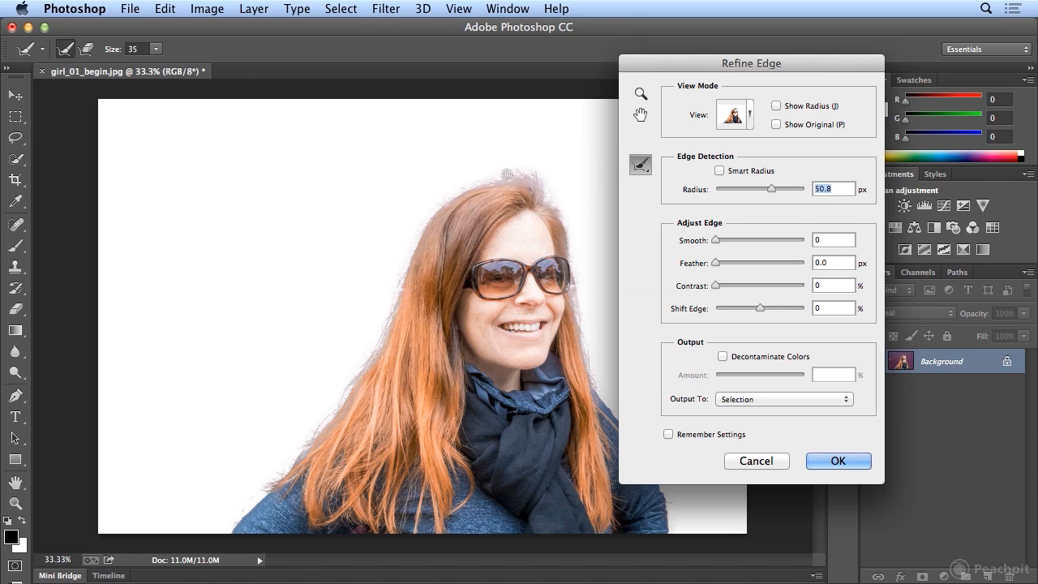
{"action": "left_click_drag", "start_coordinate": [541, 180], "coordinate": [499, 173]}
{"action": "left_click_drag", "start_coordinate": [772, 189], "coordinate": [757, 189]}
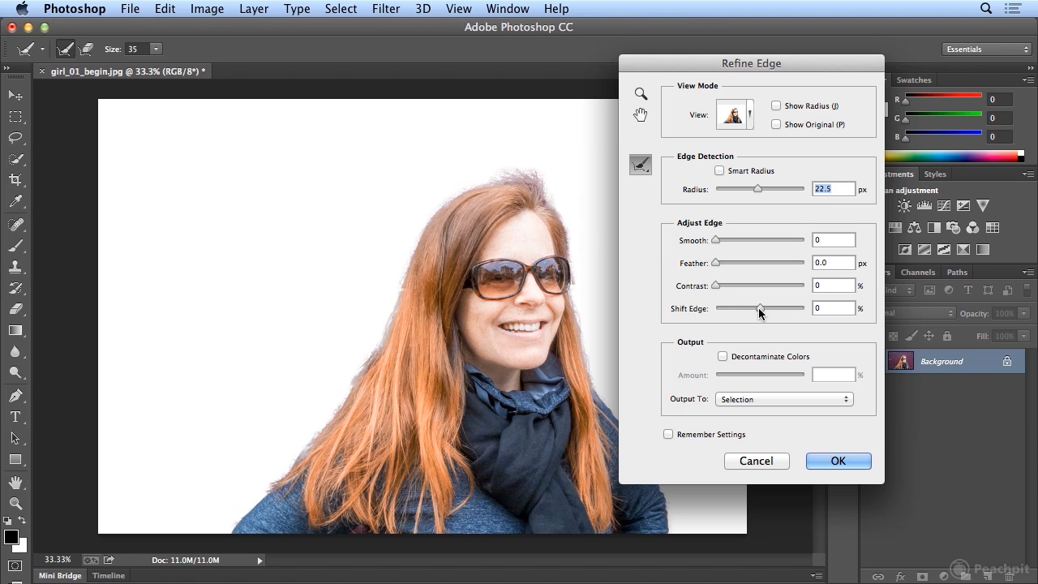
Step: Set Shift Edge to -45% and brush over the flyaway hair at the top of the head to refine it
{"action": "left_click_drag", "start_coordinate": [759, 308], "coordinate": [739, 309]}
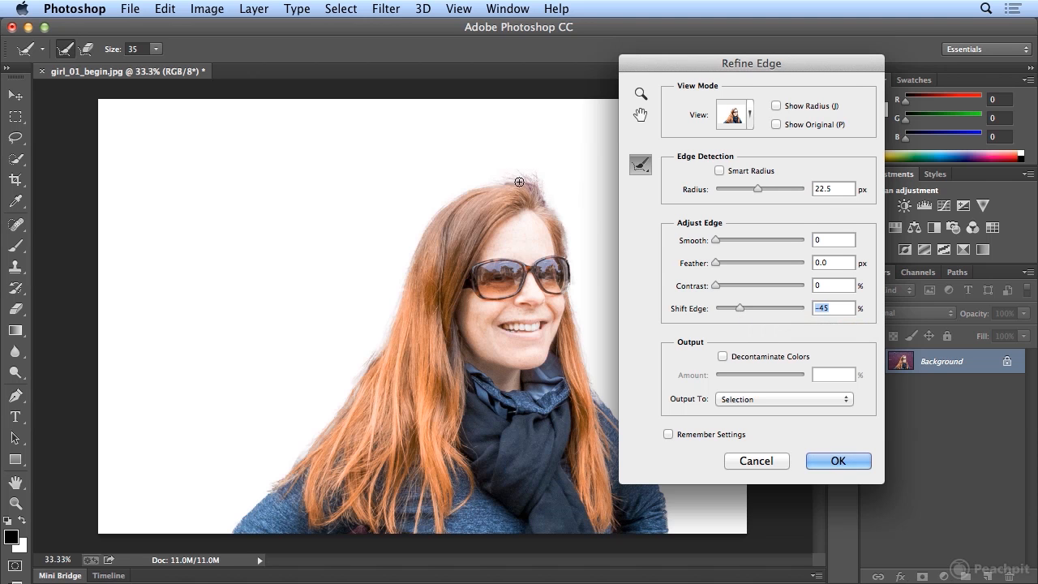
{"action": "left_click_drag", "start_coordinate": [528, 183], "coordinate": [546, 213]}
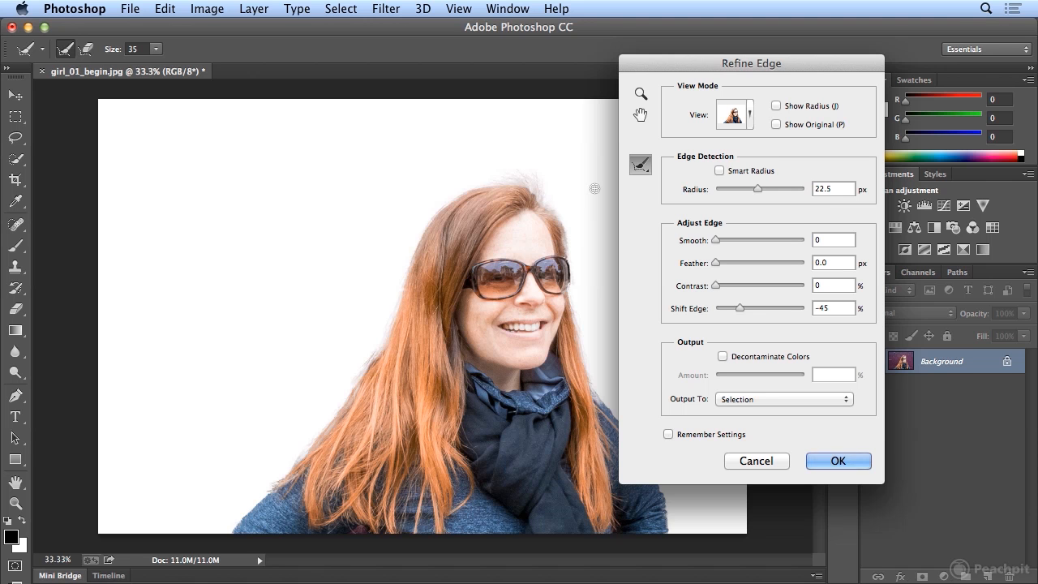
Step: Try an edge detection radius of 34.2 px with Smart Radius enabled, and disable Smart Radius again
{"action": "left_click_drag", "start_coordinate": [673, 67], "coordinate": [739, 73]}
{"action": "left_click_drag", "start_coordinate": [825, 194], "coordinate": [831, 198]}
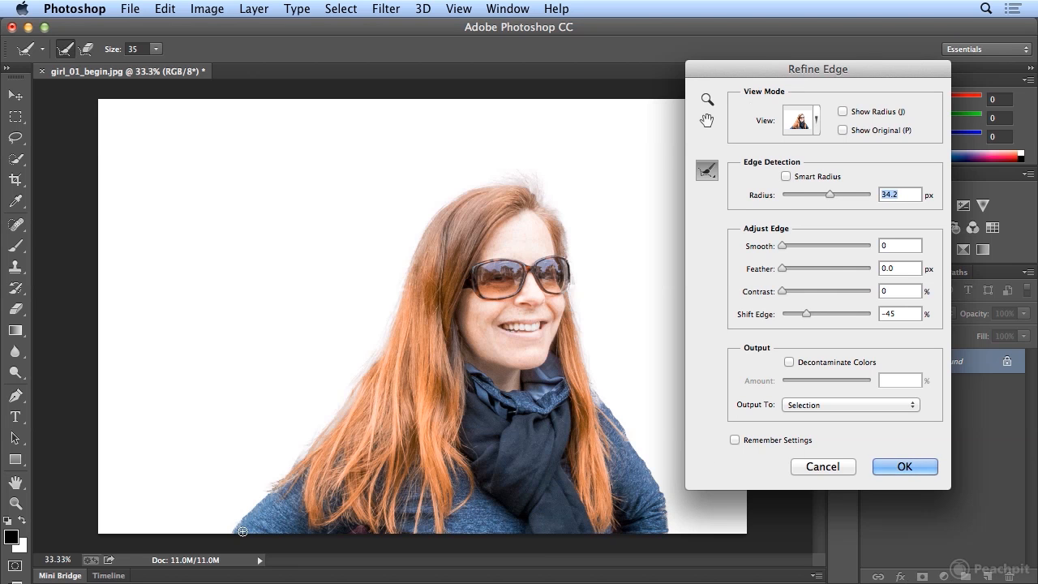
{"action": "left_click", "coordinate": [800, 179]}
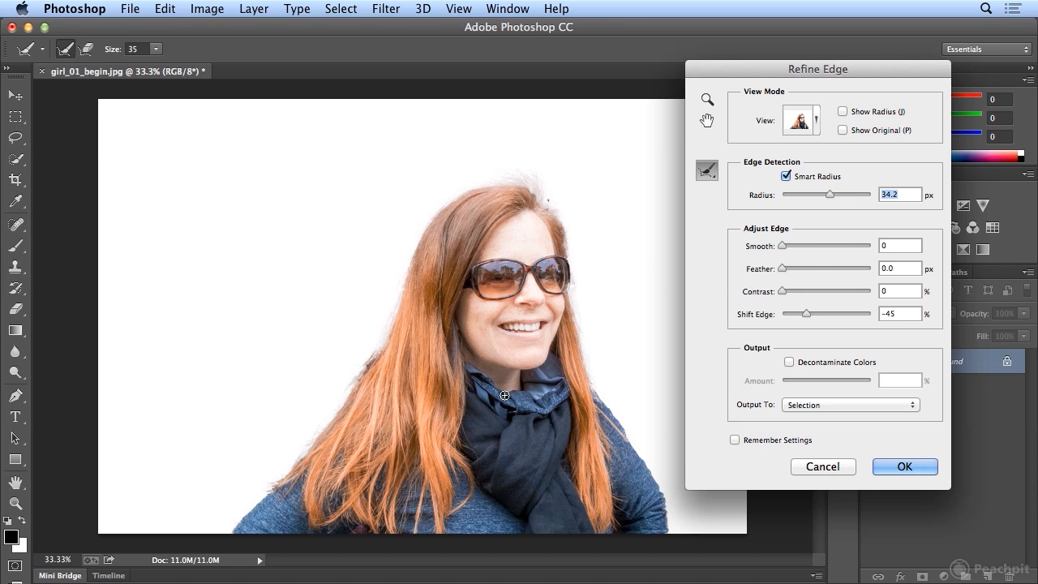
{"action": "left_click", "coordinate": [817, 175]}
Step: Set the radius to 7.8 px and brush the refinement over the hair edges at the crown and down both sides
{"action": "left_click_drag", "start_coordinate": [828, 193], "coordinate": [814, 196]}
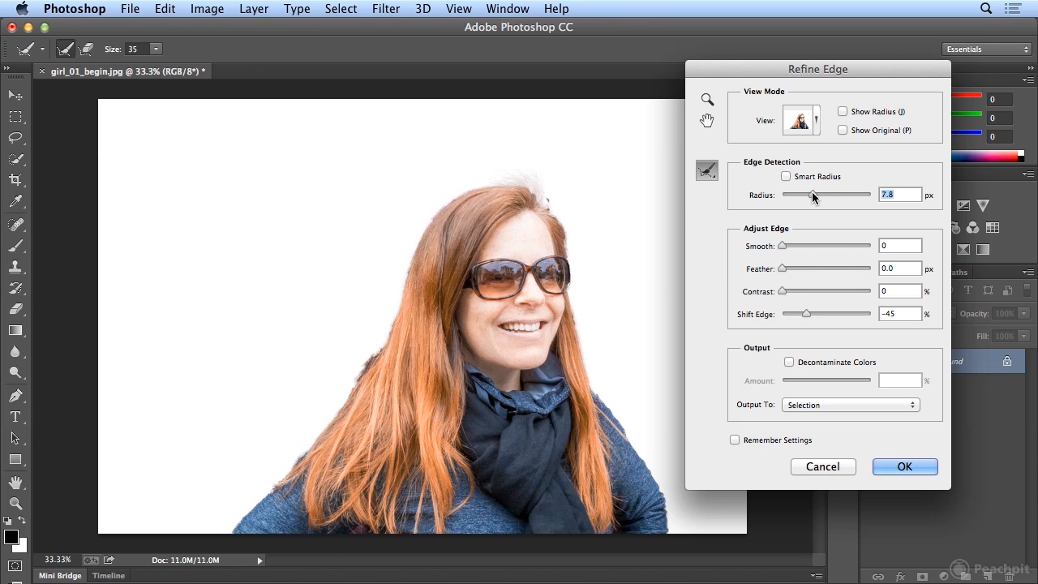
{"action": "left_click_drag", "start_coordinate": [547, 201], "coordinate": [552, 208]}
{"action": "mouse_move", "coordinate": [371, 357]}
{"action": "left_mouse_down"}
{"action": "mouse_move", "coordinate": [299, 437]}
{"action": "mouse_move", "coordinate": [314, 449]}
{"action": "mouse_move", "coordinate": [289, 476]}
{"action": "left_mouse_up"}
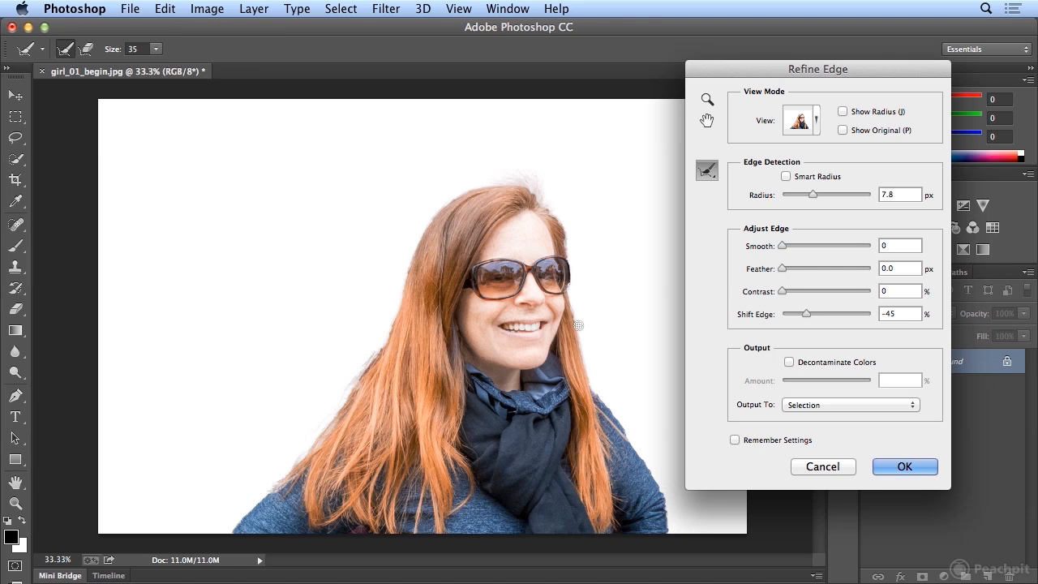
{"action": "left_click_drag", "start_coordinate": [576, 326], "coordinate": [587, 390]}
Step: Output the refined edge as a layer mask and apply it
{"action": "left_click", "coordinate": [807, 406]}
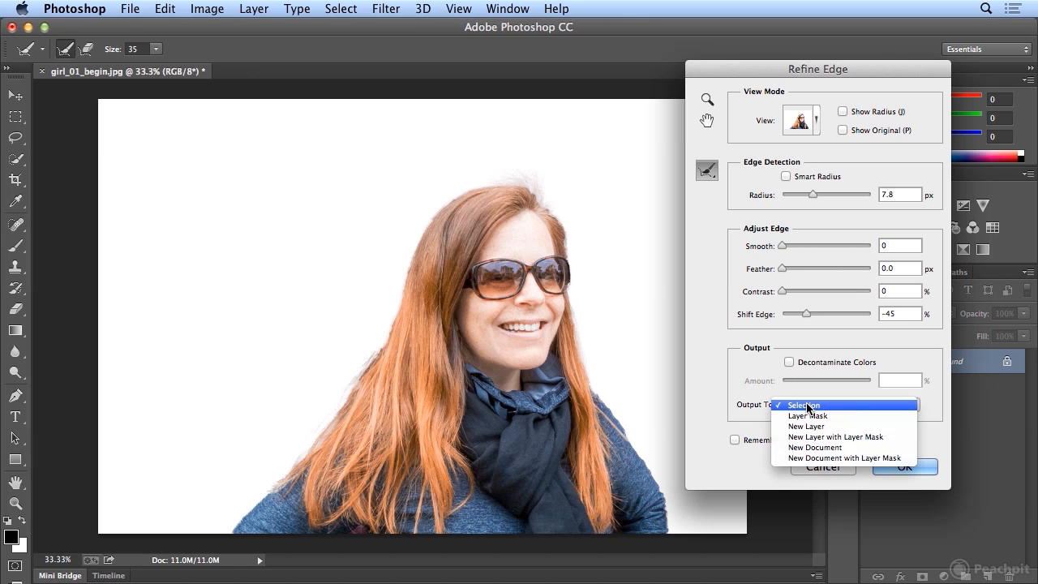
{"action": "left_click", "coordinate": [868, 414]}
{"action": "left_click_drag", "start_coordinate": [819, 69], "coordinate": [714, 80]}
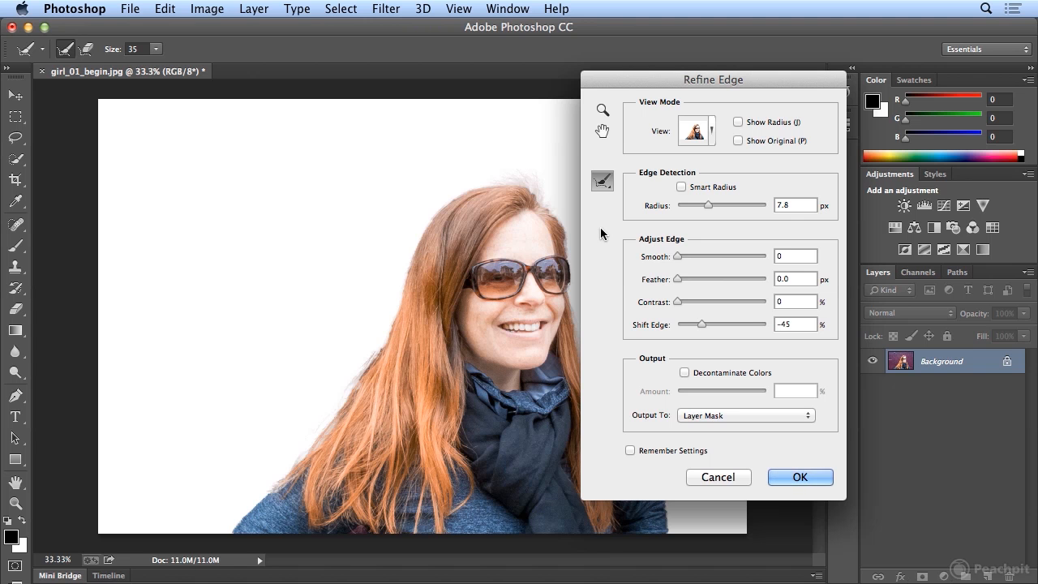
{"action": "left_click", "coordinate": [817, 476]}
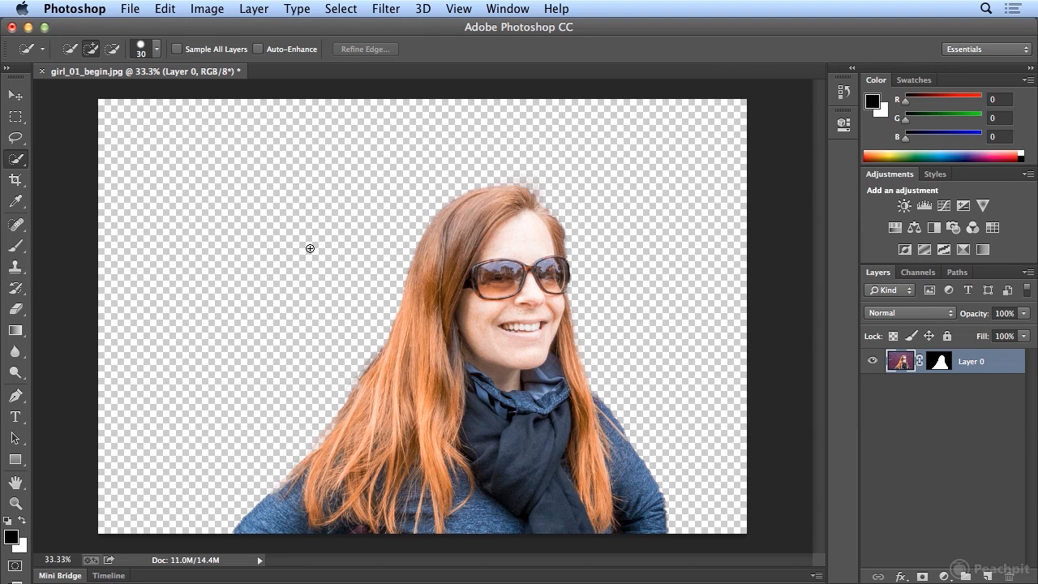
Step: Rename the masked layer as girl
{"action": "double_click", "coordinate": [970, 365]}
{"action": "type", "text": "girl"}
{"action": "key", "text": "Return"}
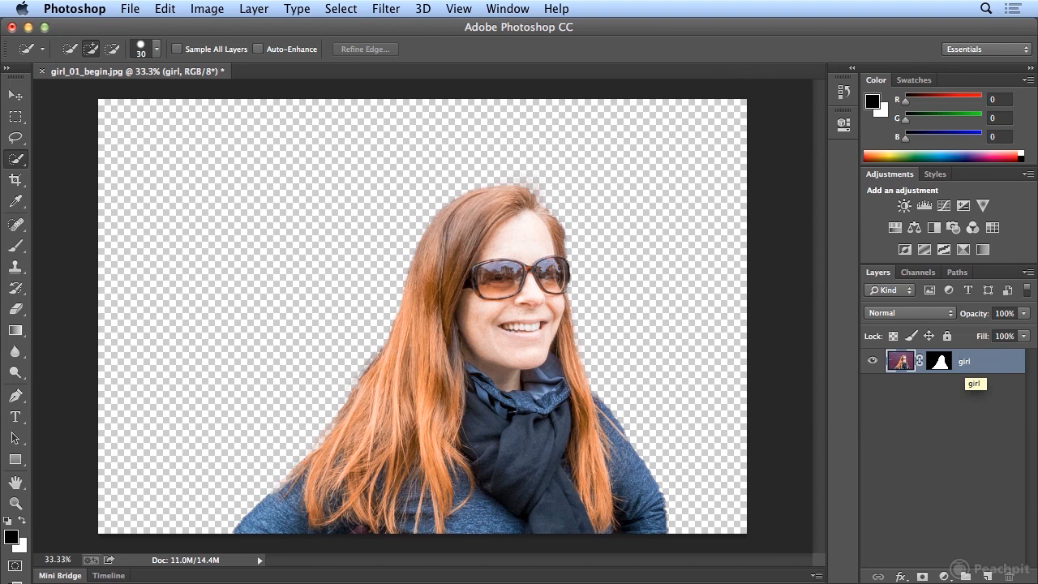